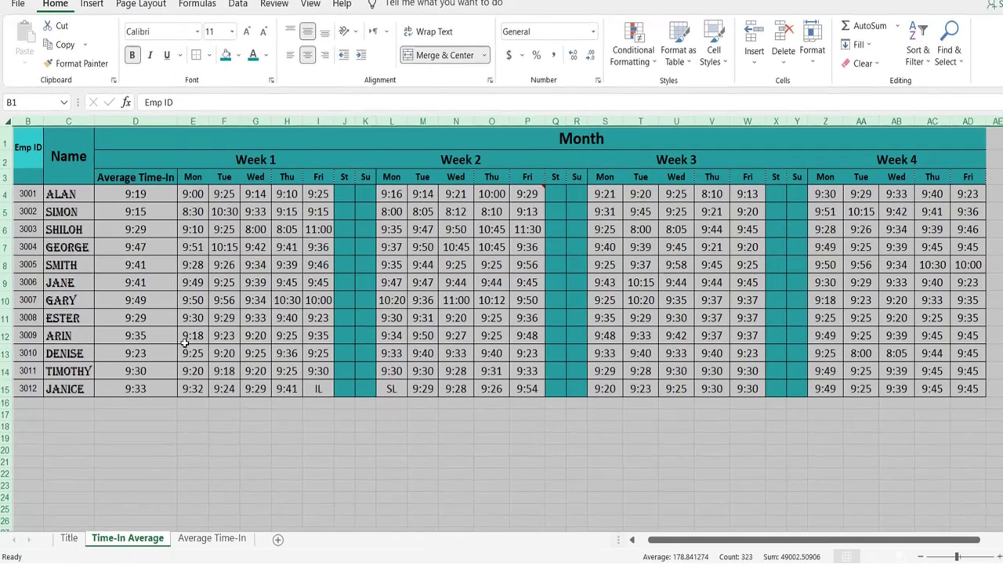
- Review the finished average times on the current sheet, then switch to the Average Time-In sheet
{"action": "left_click", "coordinate": [185, 342]}
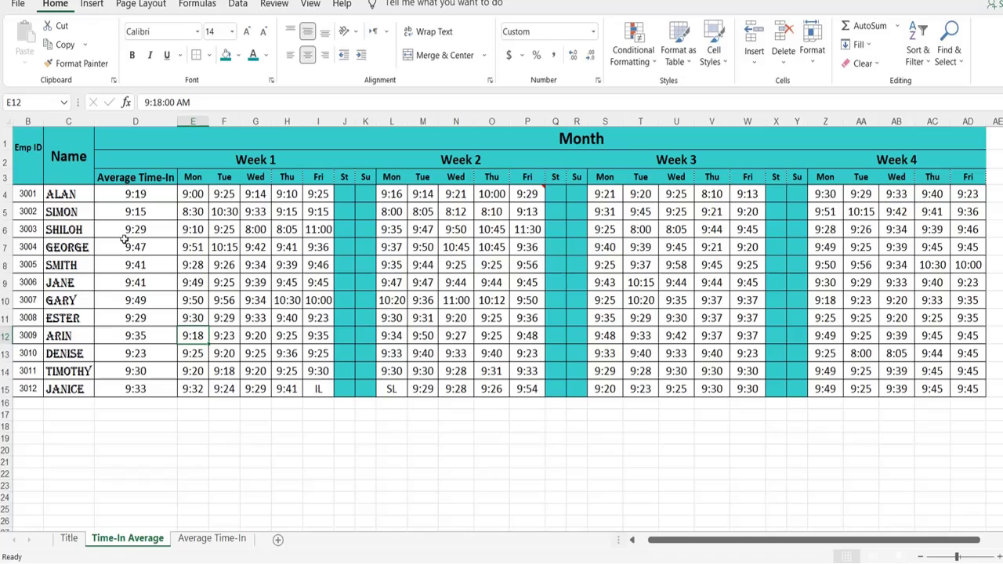
{"action": "left_click_drag", "start_coordinate": [134, 196], "coordinate": [115, 283]}
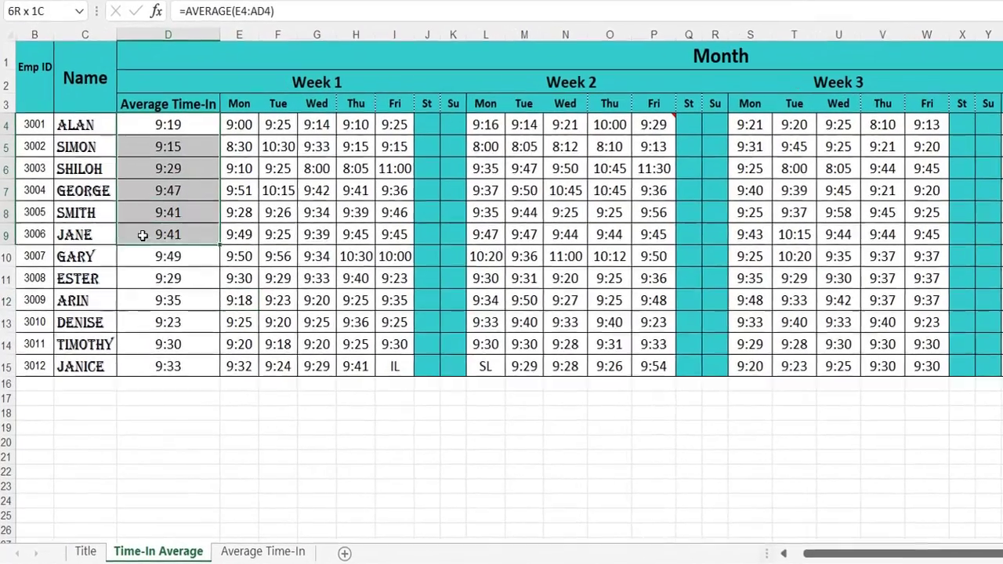
{"action": "left_click_drag", "start_coordinate": [143, 235], "coordinate": [172, 367]}
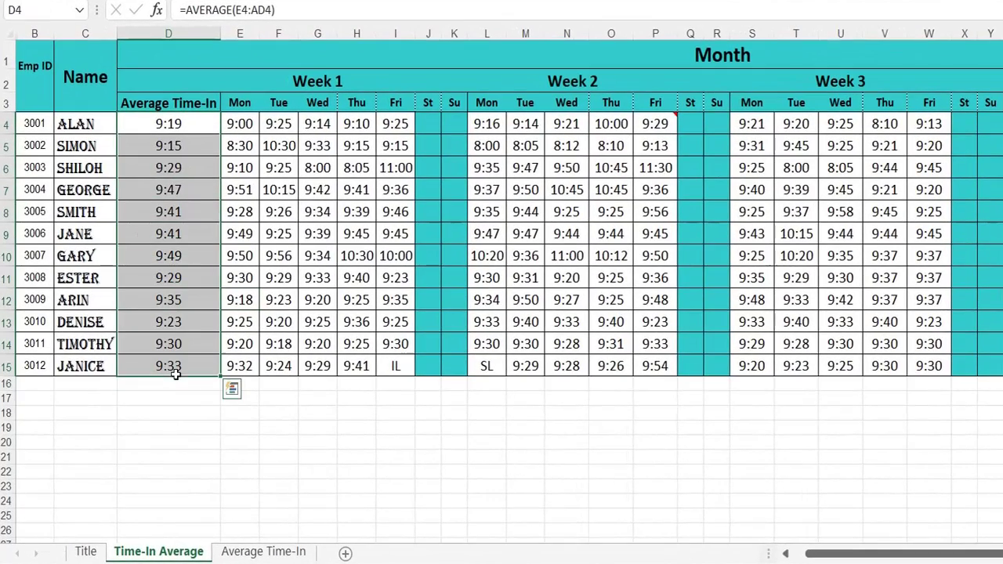
{"action": "left_click", "coordinate": [250, 460]}
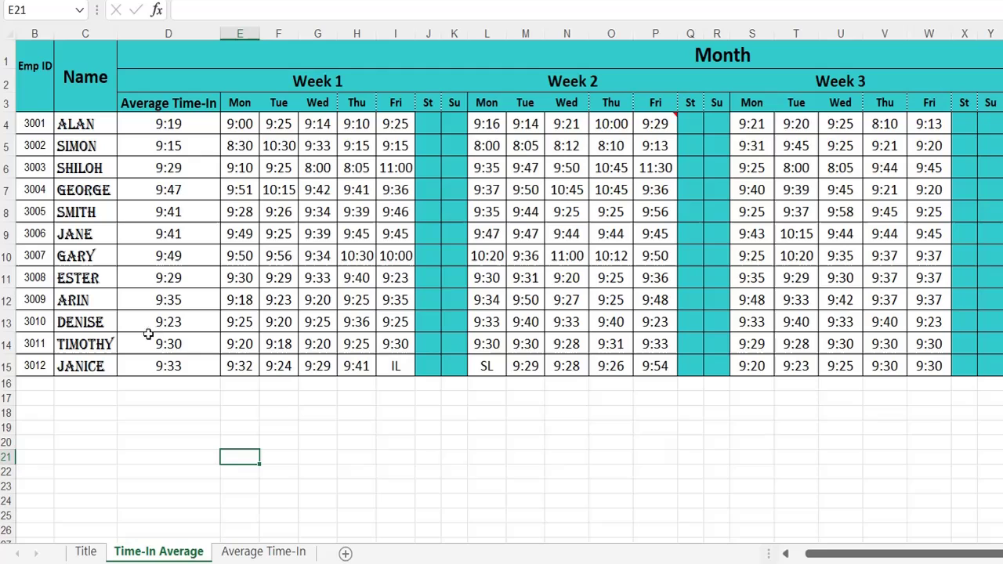
{"action": "left_click", "coordinate": [264, 551]}
{"action": "left_click", "coordinate": [212, 482]}
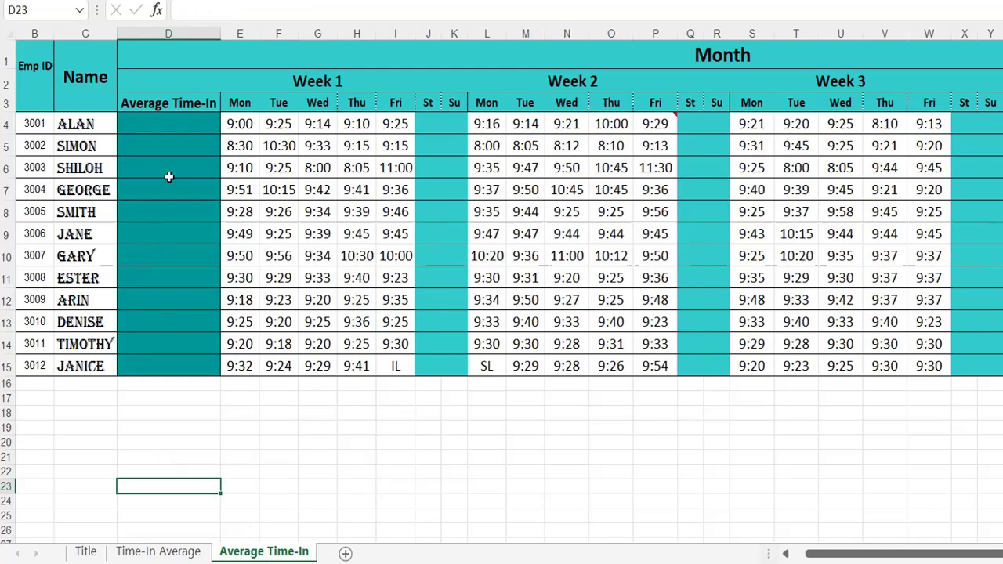
- Select D4, then the employees' Week 1 and Week 2 check-in time ranges
{"action": "left_click", "coordinate": [176, 124]}
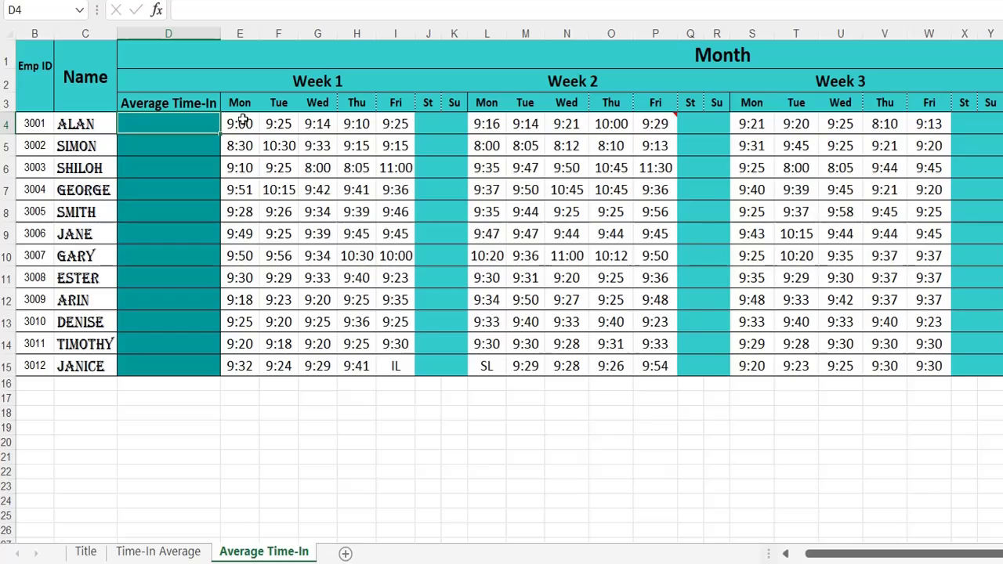
{"action": "left_click_drag", "start_coordinate": [243, 122], "coordinate": [402, 370]}
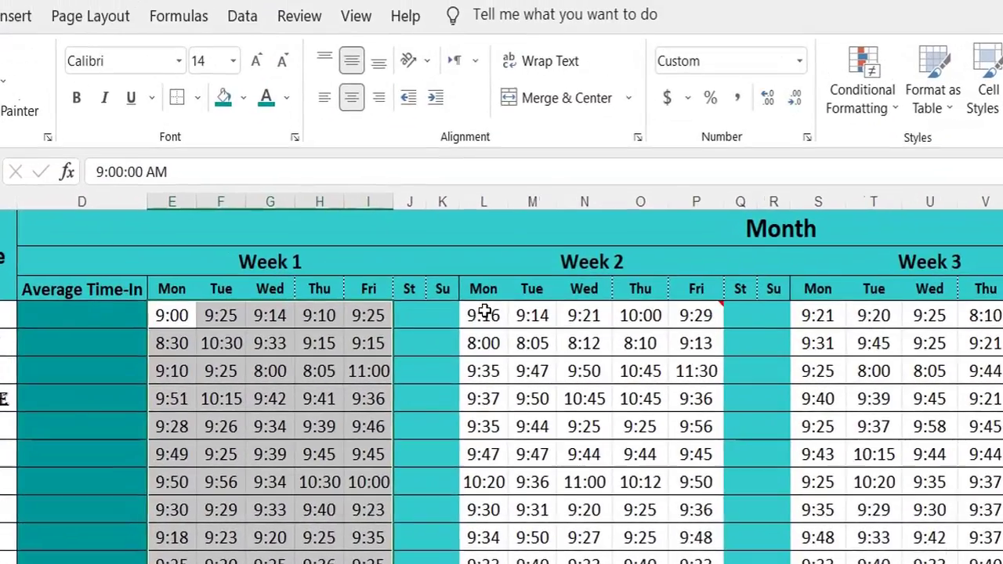
{"action": "left_click_drag", "start_coordinate": [483, 125], "coordinate": [549, 174]}
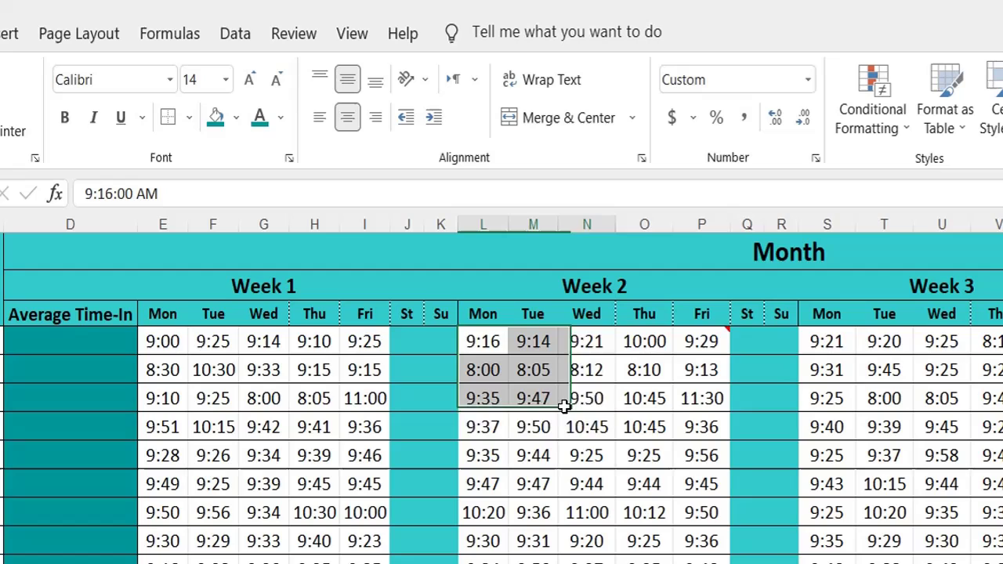
{"action": "left_click_drag", "start_coordinate": [564, 406], "coordinate": [633, 454]}
- Inspect individual check-in values, such as the first employee's Monday through Week 2 Thursday times
{"action": "left_click", "coordinate": [365, 558]}
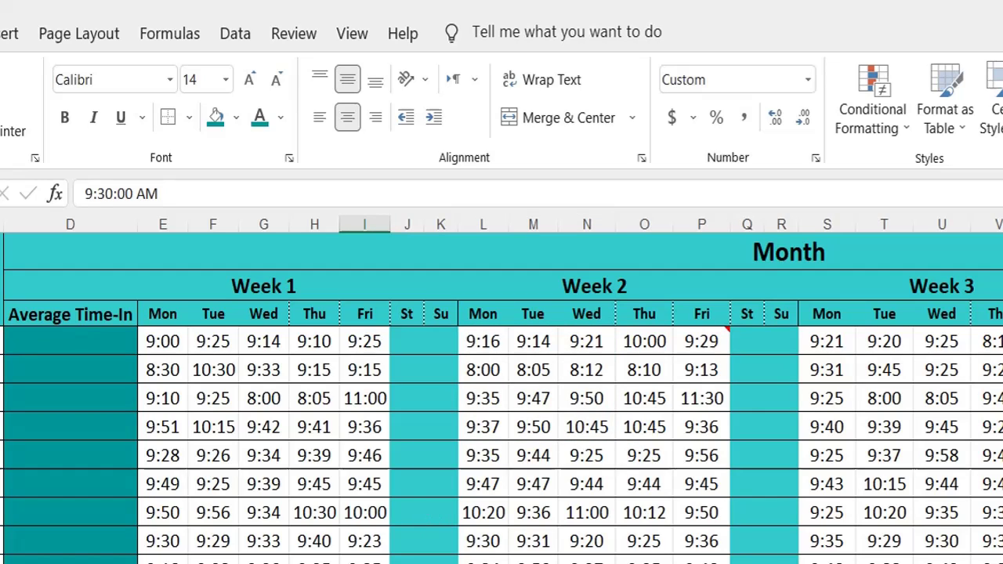
{"action": "left_click", "coordinate": [586, 558]}
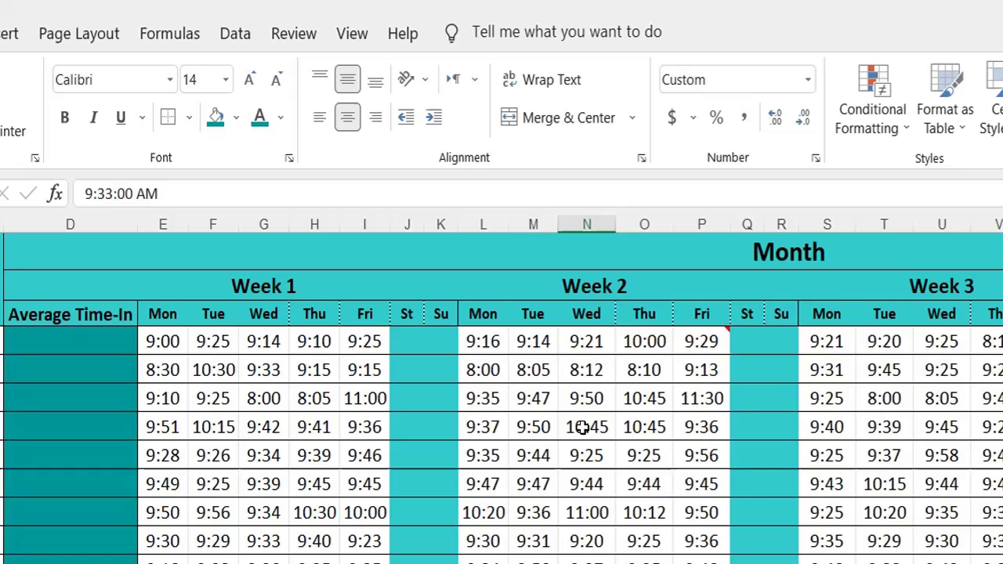
{"action": "left_click", "coordinate": [171, 349]}
{"action": "left_click", "coordinate": [227, 351]}
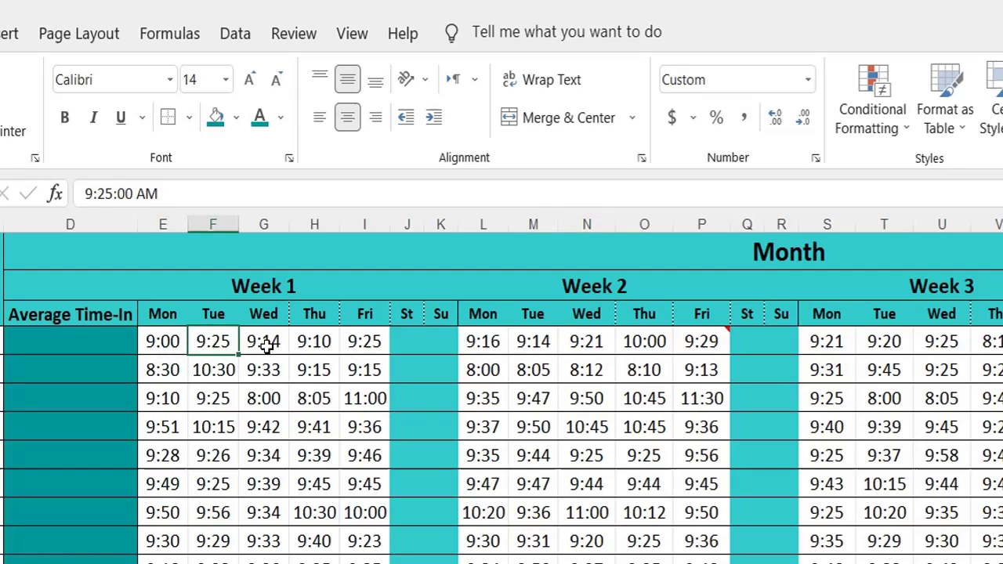
{"action": "left_click", "coordinate": [263, 345]}
{"action": "left_click", "coordinate": [365, 343]}
{"action": "left_click", "coordinate": [571, 349]}
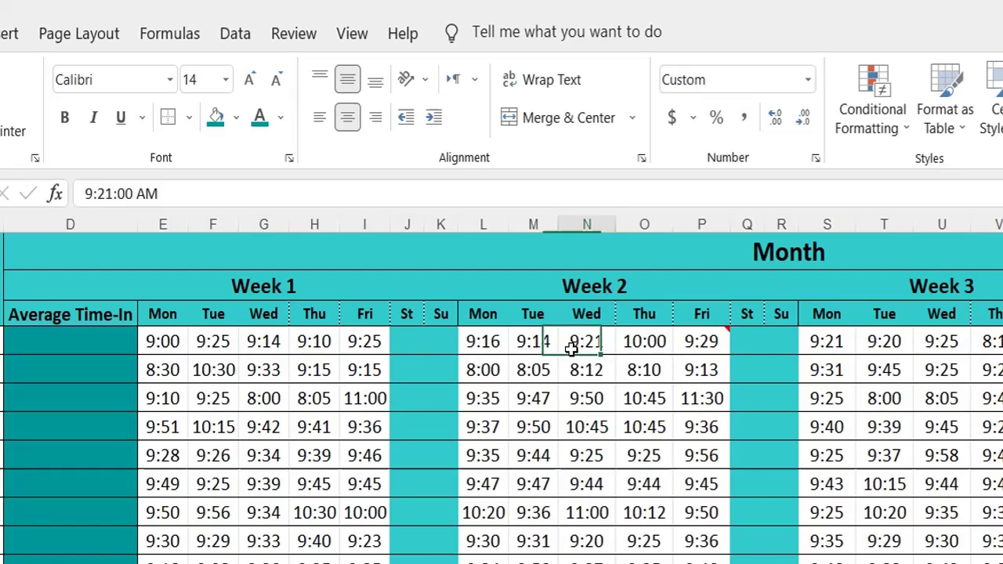
{"action": "left_click", "coordinate": [653, 346]}
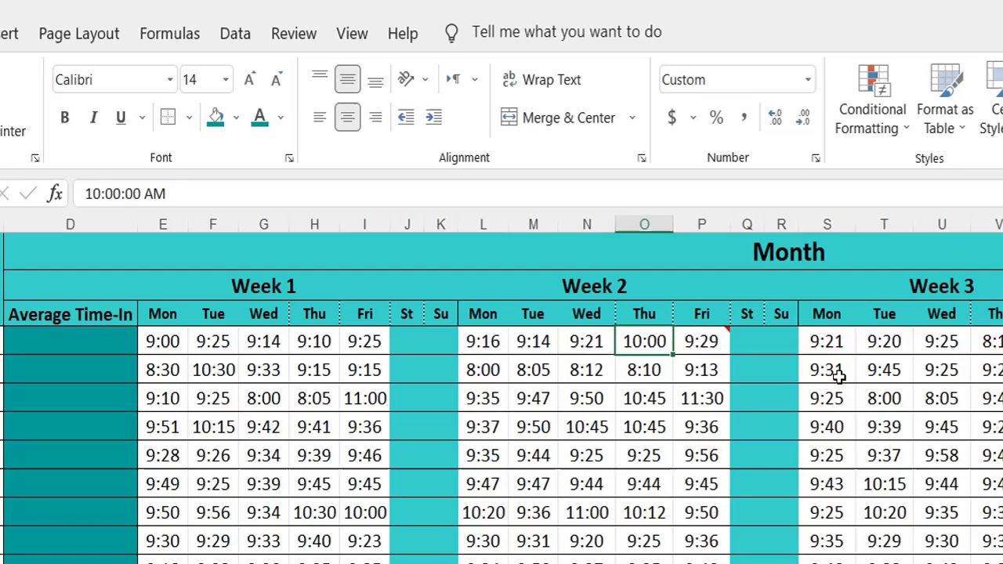
{"action": "left_click", "coordinate": [169, 345]}
{"action": "left_click", "coordinate": [255, 380]}
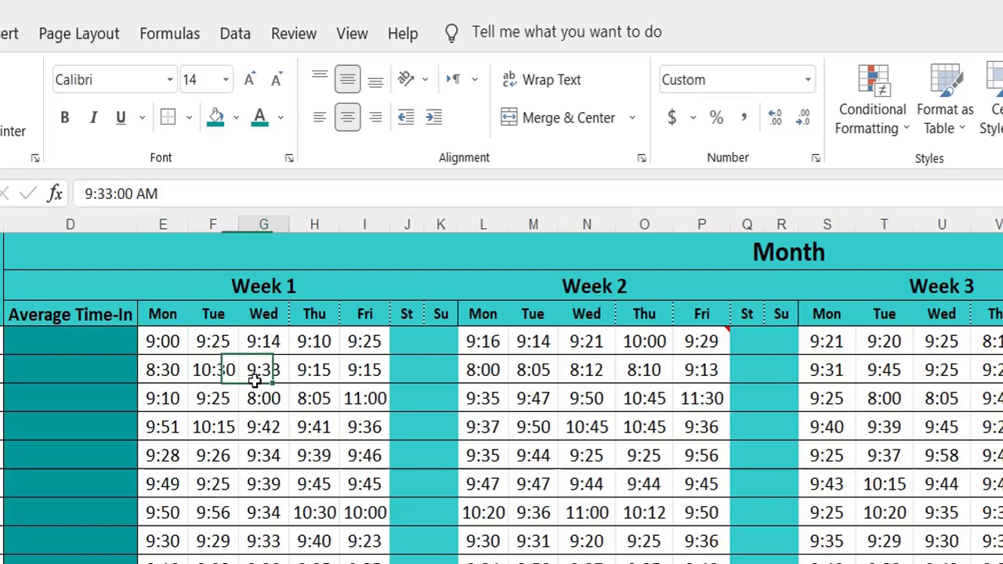
{"action": "left_click", "coordinate": [166, 341]}
- Apply the h:mm time format to the Week 1 check-in times
{"action": "left_click_drag", "start_coordinate": [166, 342], "coordinate": [382, 558]}
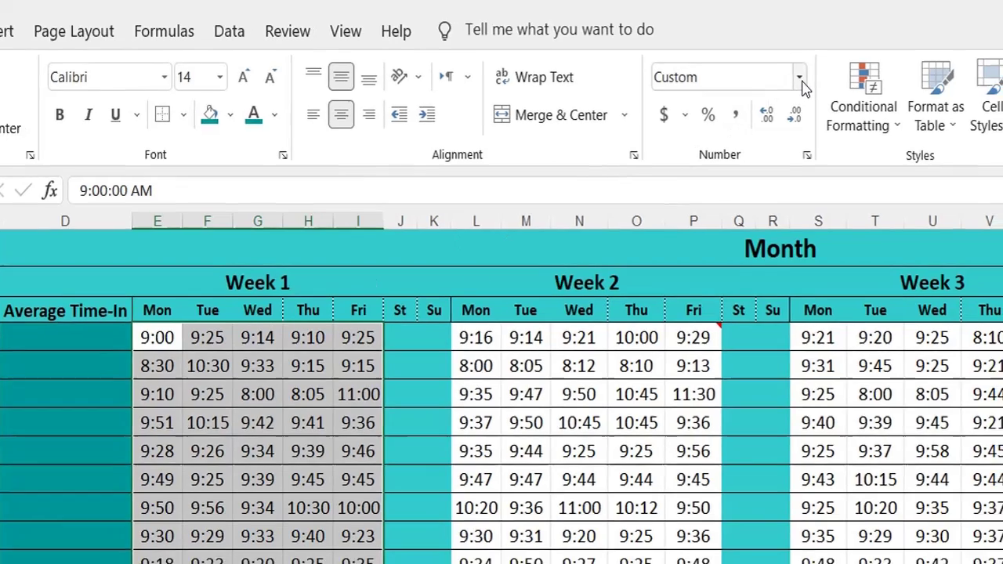
{"action": "left_click", "coordinate": [807, 80]}
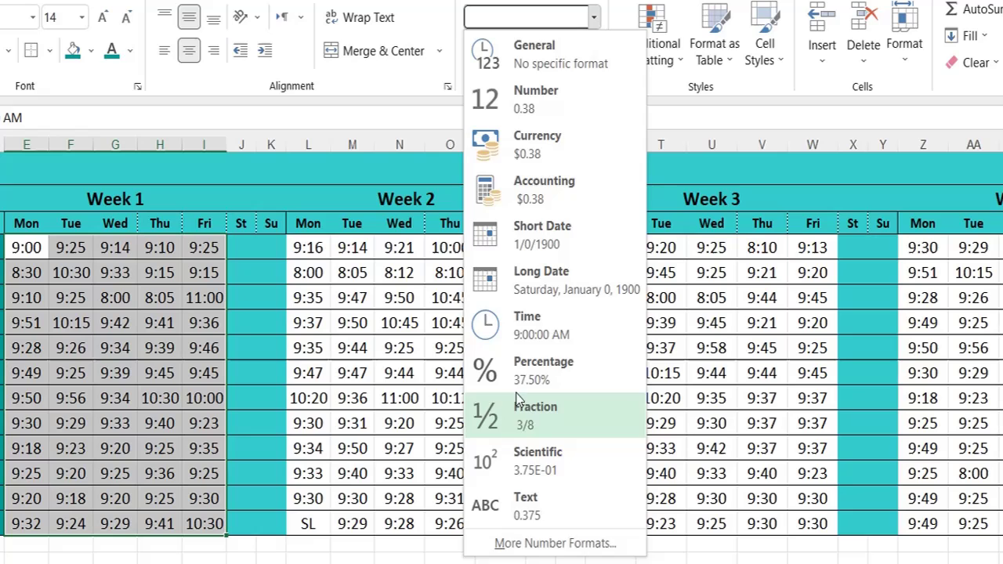
{"action": "left_click", "coordinate": [532, 541]}
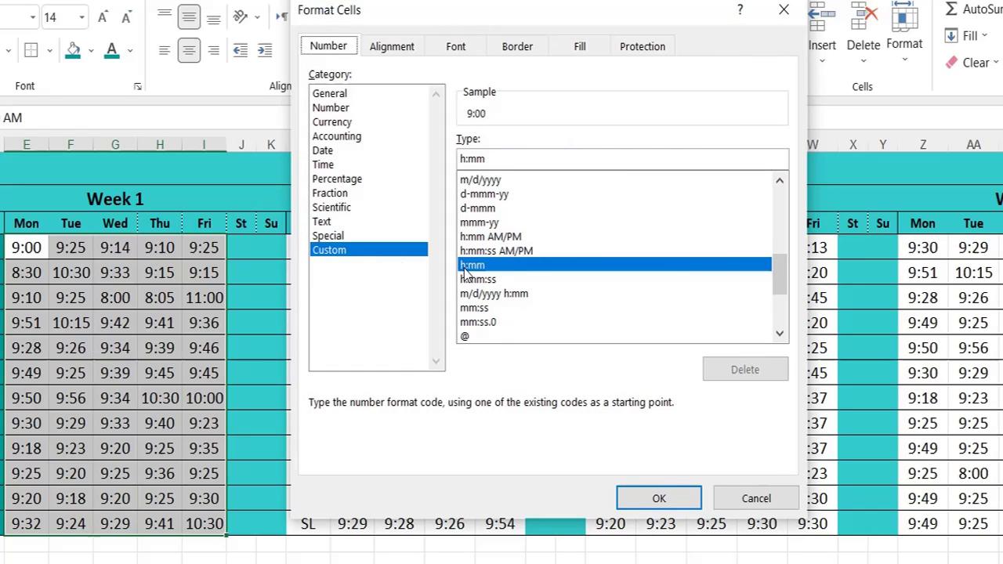
{"action": "left_click", "coordinate": [660, 499]}
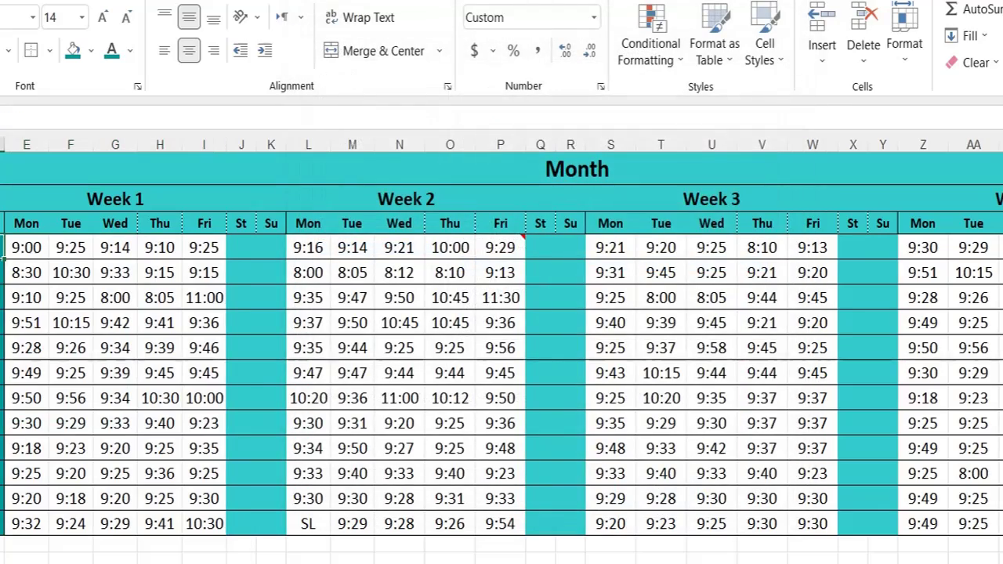
- Give the empty Average Time-In cells D4:D15 the custom h:mm format
{"action": "left_click_drag", "start_coordinate": [2, 248], "coordinate": [1, 524]}
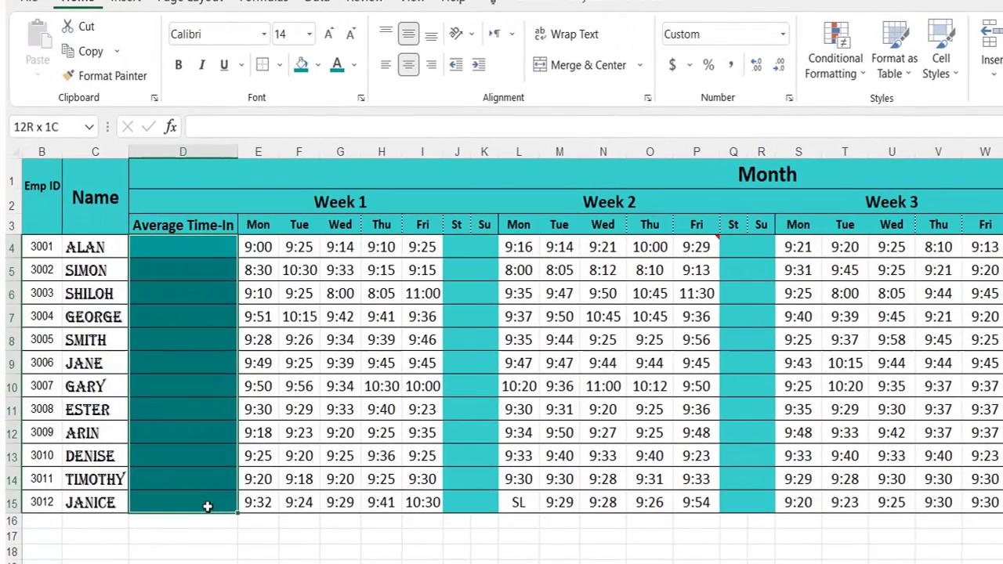
{"action": "left_click", "coordinate": [783, 35]}
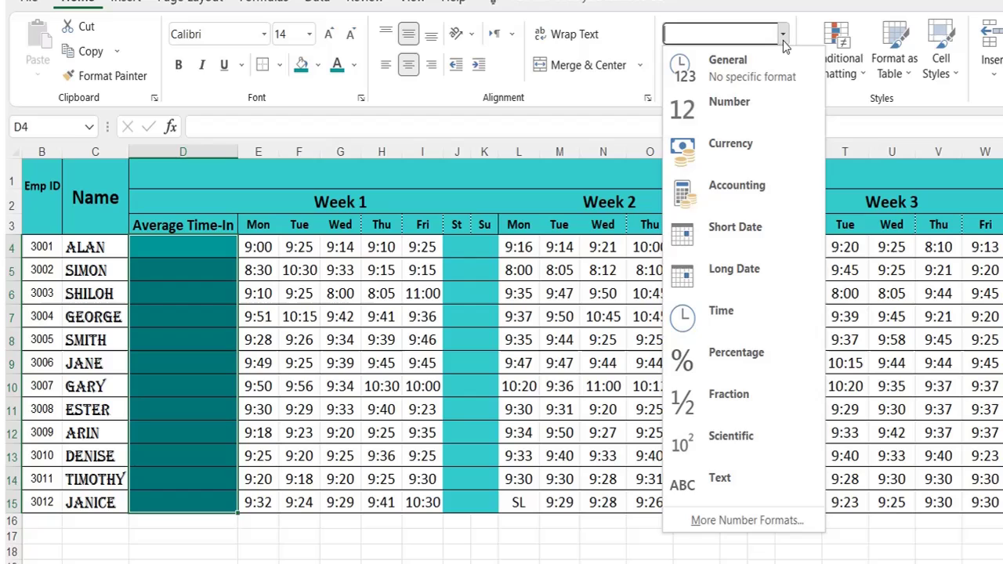
{"action": "left_click", "coordinate": [712, 519]}
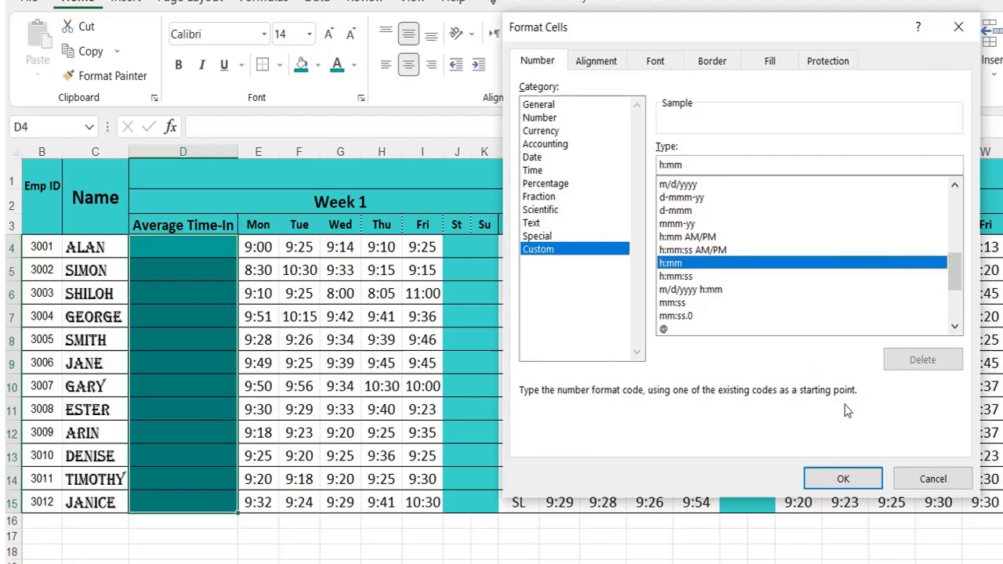
{"action": "left_click", "coordinate": [845, 478]}
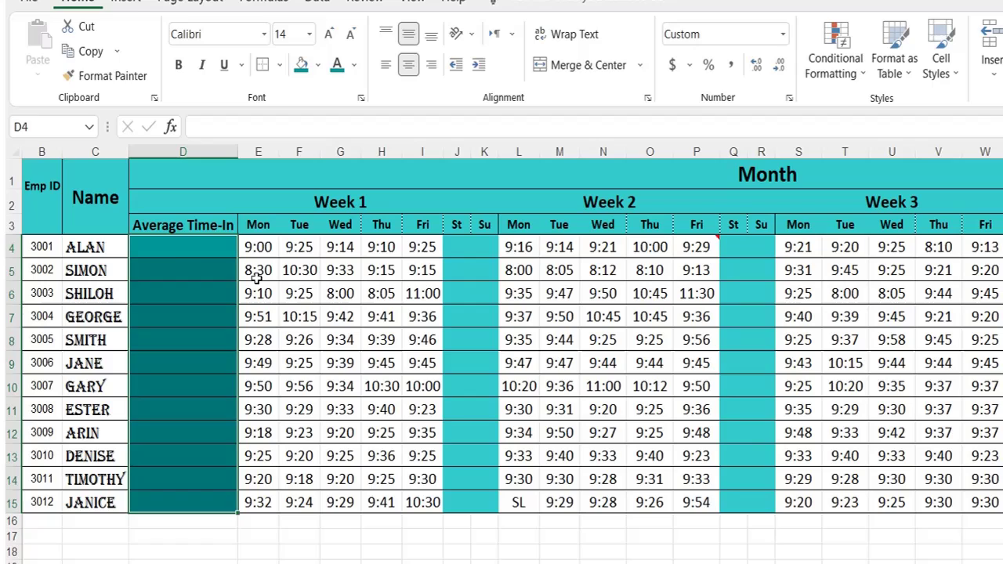
{"action": "left_click", "coordinate": [183, 247]}
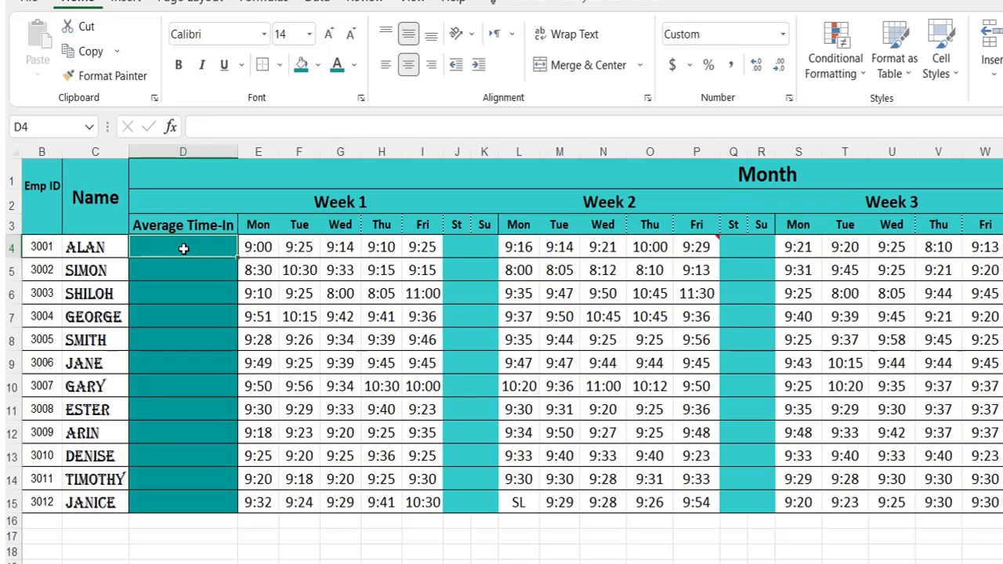
- In D4, start an AVERAGE formula from autocomplete that references ALAN's Monday time in E4
{"action": "type", "text": "="}
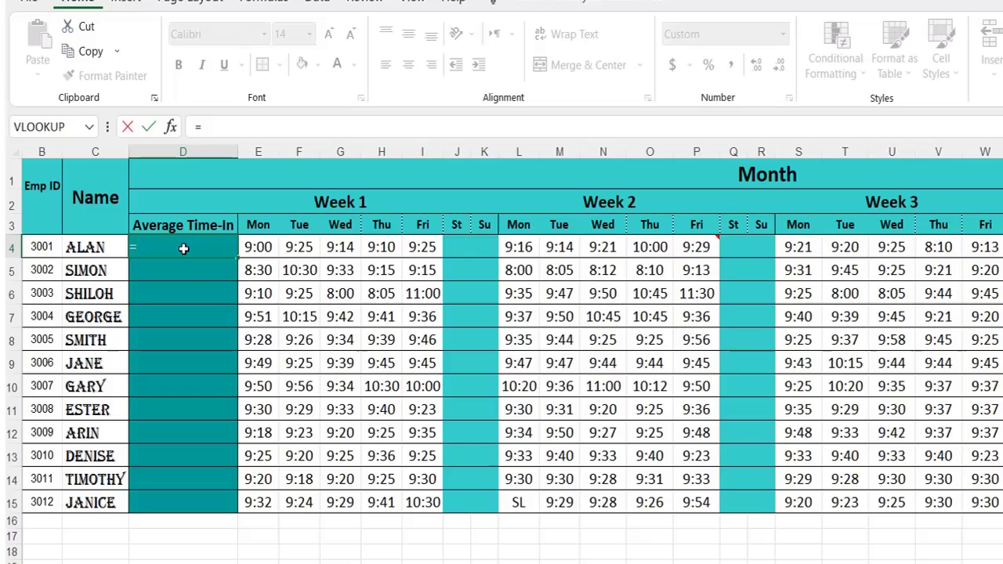
{"action": "type", "text": "av"}
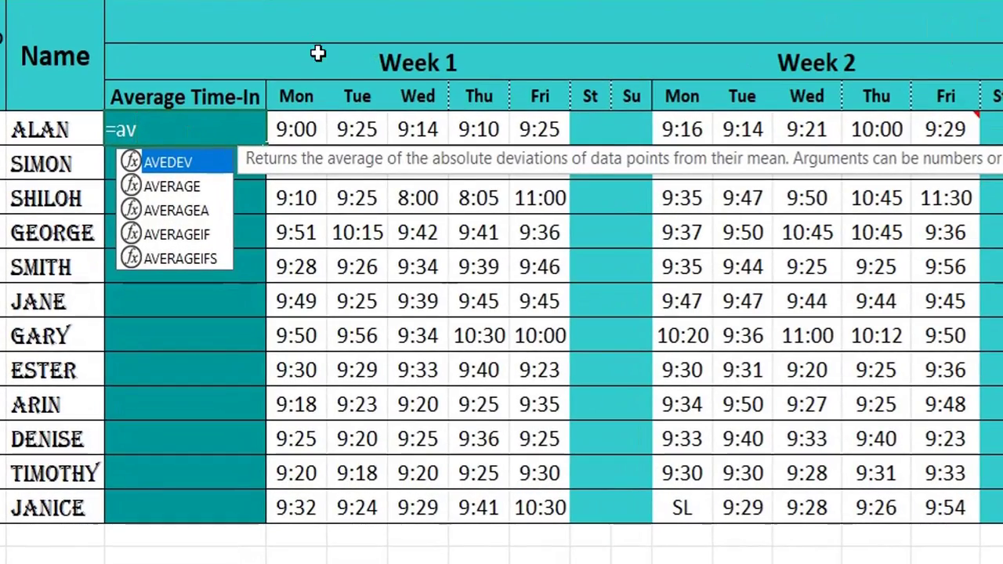
{"action": "left_click", "coordinate": [196, 186]}
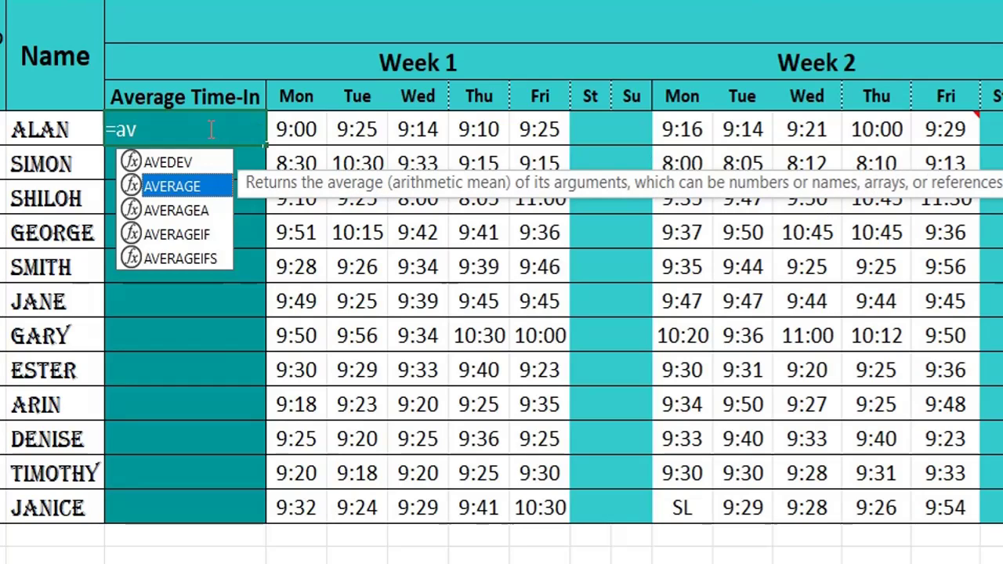
{"action": "double_click", "coordinate": [200, 186]}
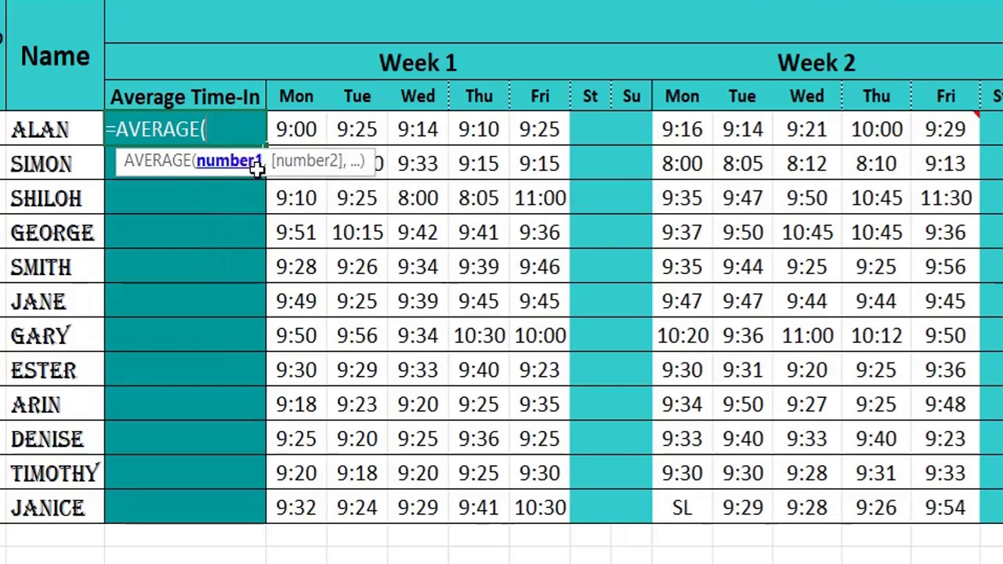
{"action": "left_click", "coordinate": [309, 130]}
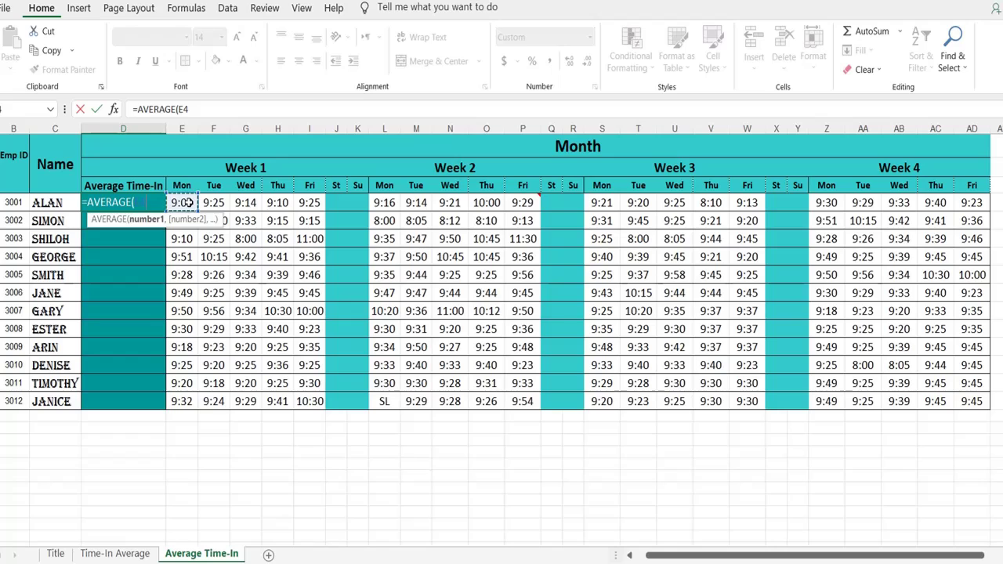
- Complete D4 as =AVERAGE(E4:AD4) so ALAN's average shows 9:19
{"action": "left_click_drag", "start_coordinate": [188, 202], "coordinate": [278, 204]}
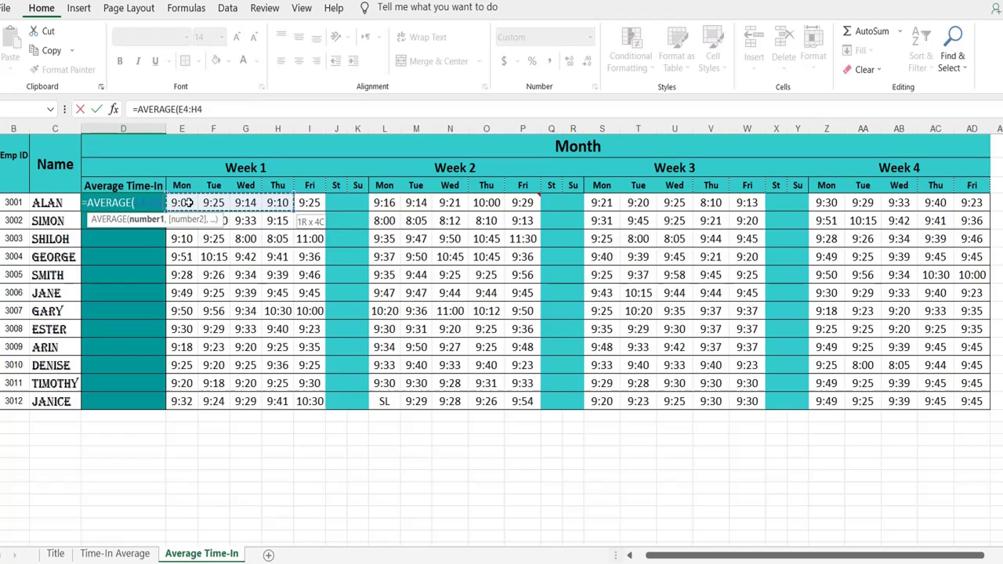
{"action": "left_click_drag", "start_coordinate": [384, 202], "coordinate": [971, 202]}
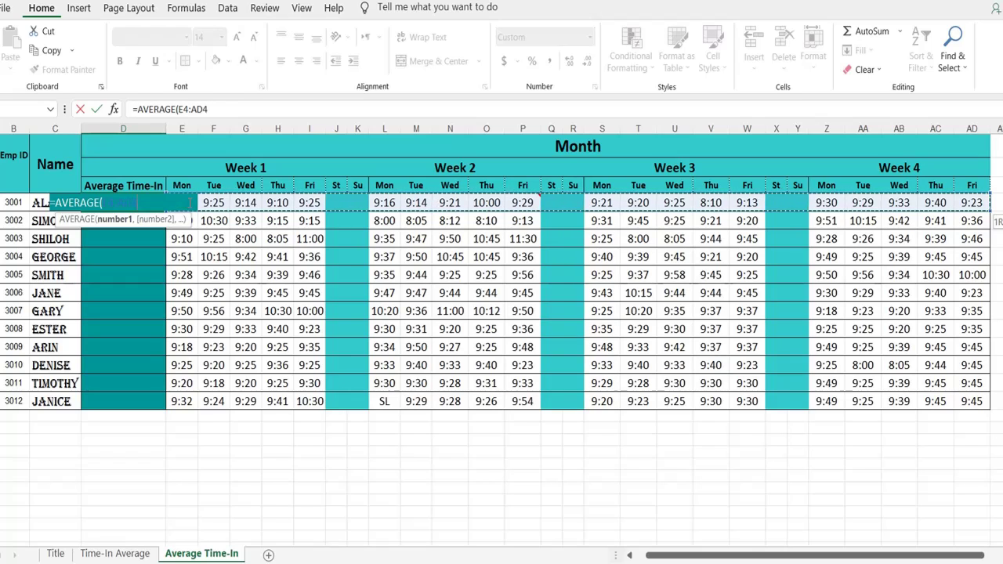
{"action": "type", "text": ")"}
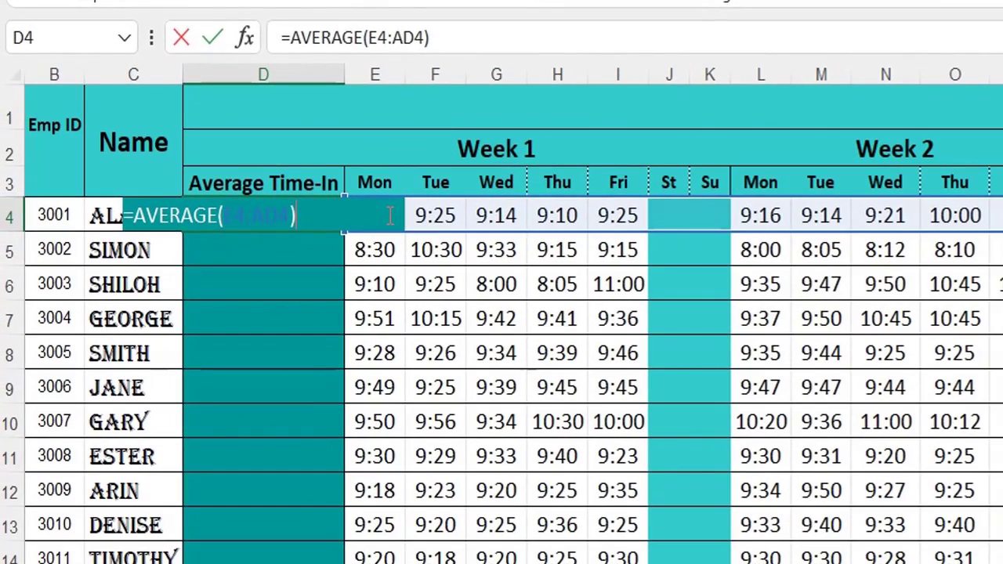
{"action": "key", "text": "Return"}
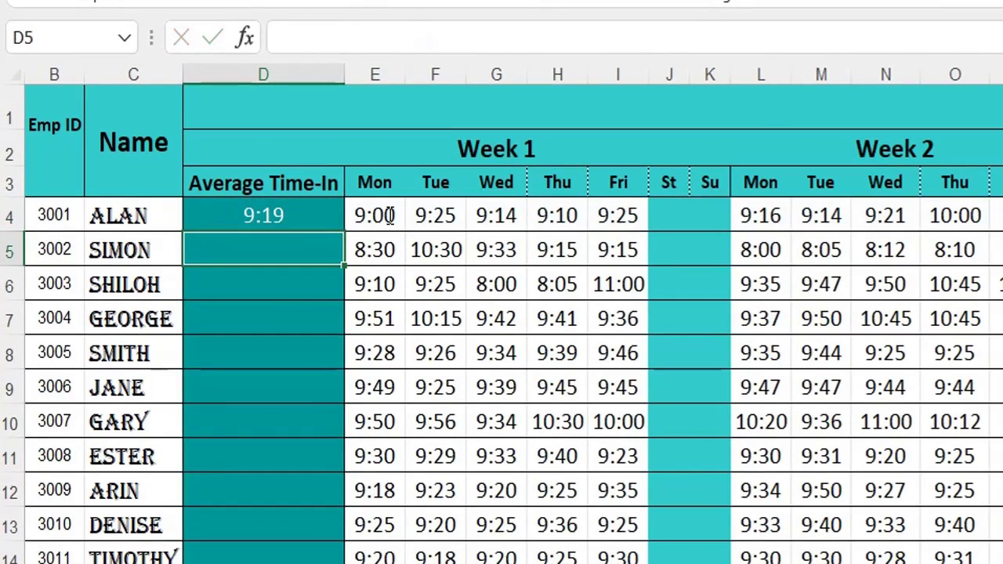
{"action": "key", "text": "Up"}
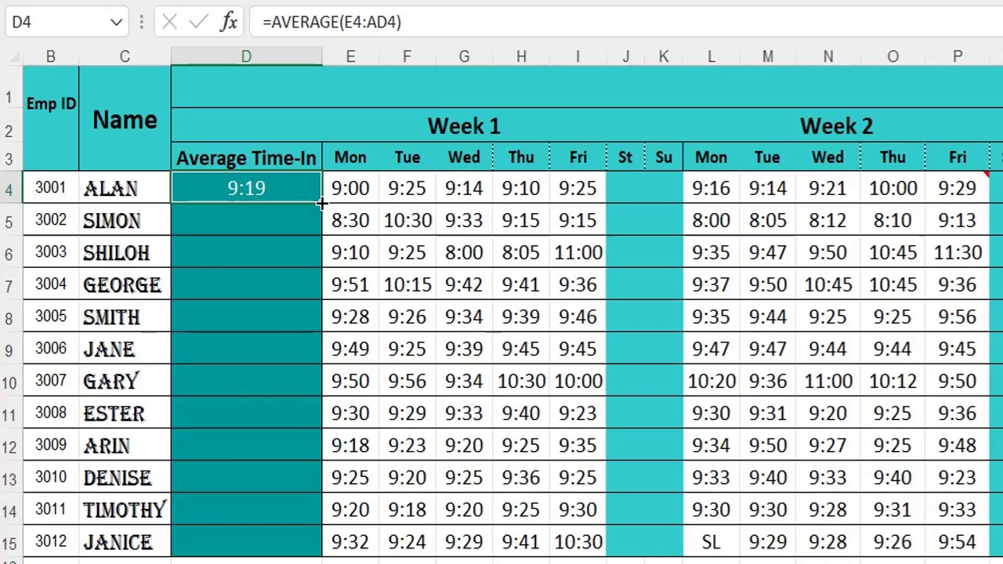
- Fill the AVERAGE formula from D4 down to D15, giving averages from 9:15 to 9:49
{"action": "left_click_drag", "start_coordinate": [321, 204], "coordinate": [304, 552]}
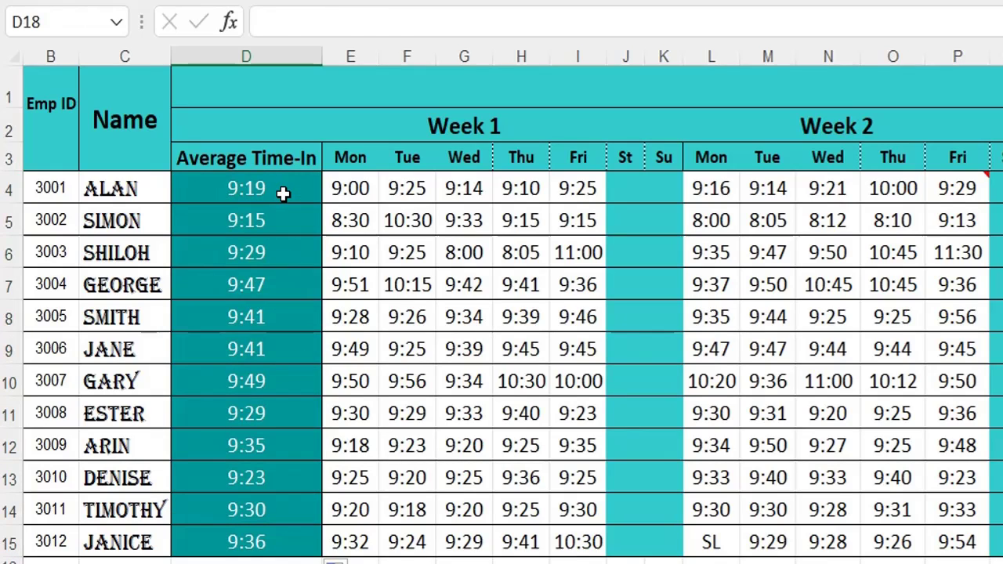
{"action": "left_click", "coordinate": [284, 191]}
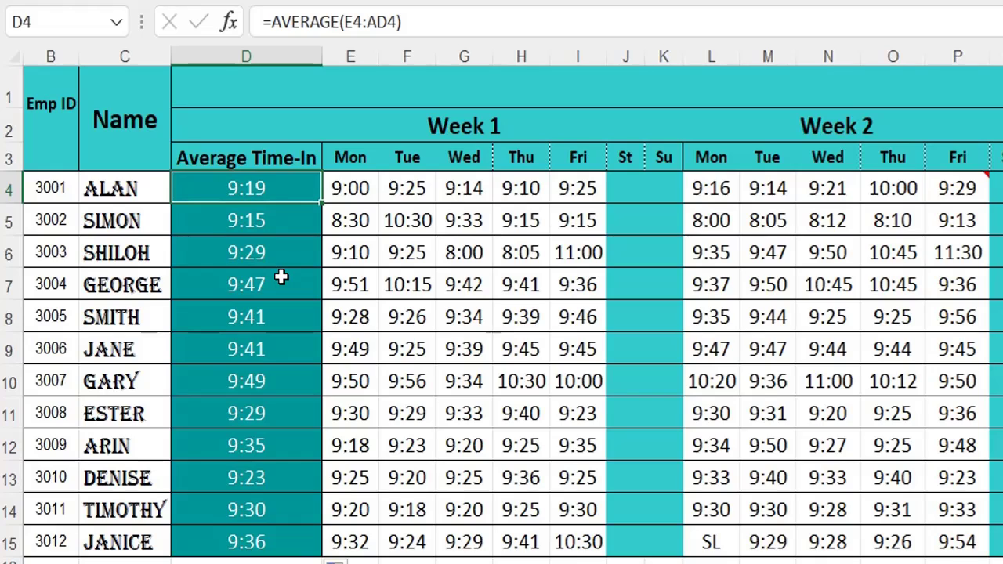
{"action": "left_click", "coordinate": [285, 222]}
{"action": "left_click", "coordinate": [274, 270]}
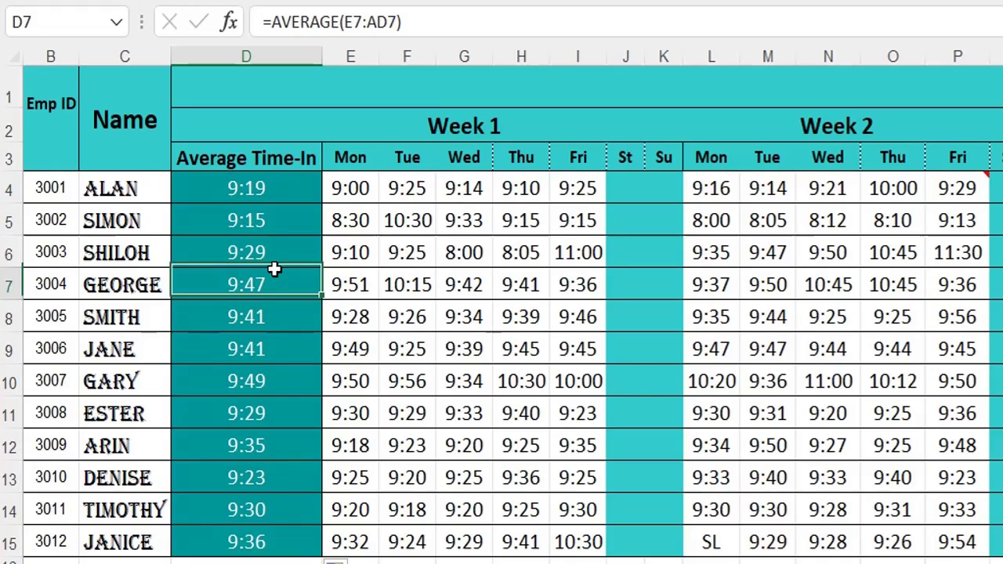
{"action": "left_click", "coordinate": [258, 359]}
{"action": "left_click", "coordinate": [241, 422]}
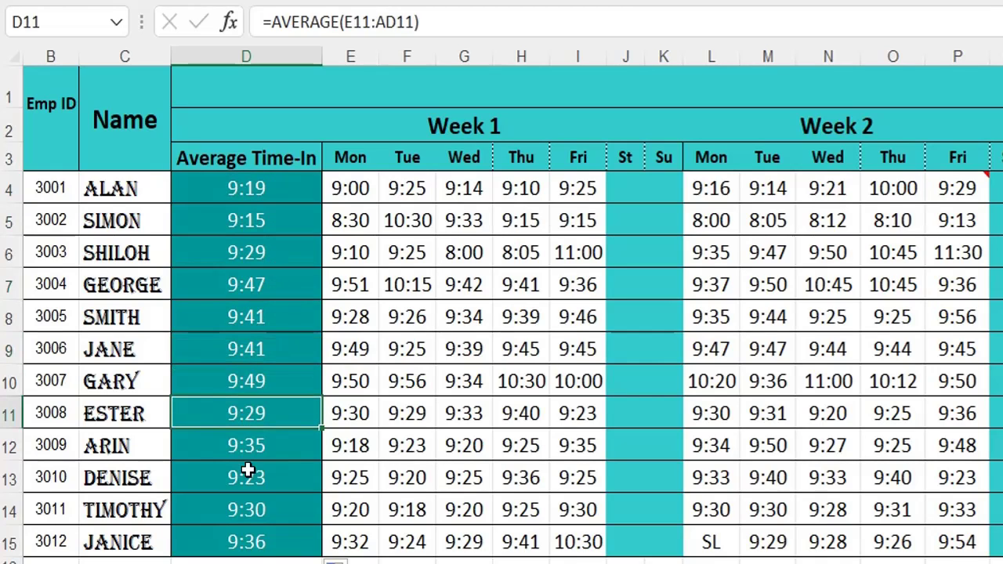
{"action": "left_click", "coordinate": [261, 547]}
{"action": "left_click", "coordinate": [264, 195]}
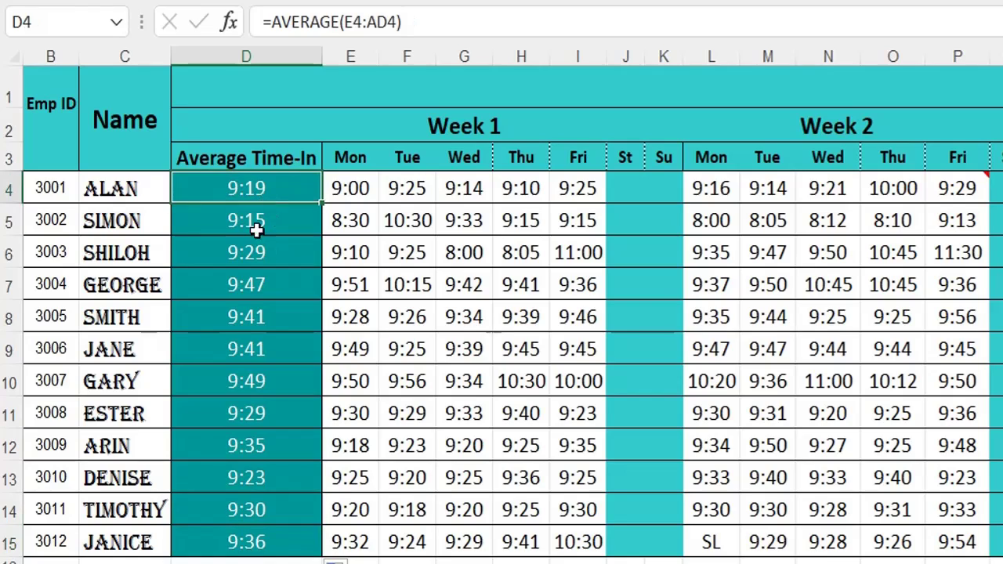
{"action": "left_click", "coordinate": [257, 251]}
{"action": "left_click", "coordinate": [289, 470]}
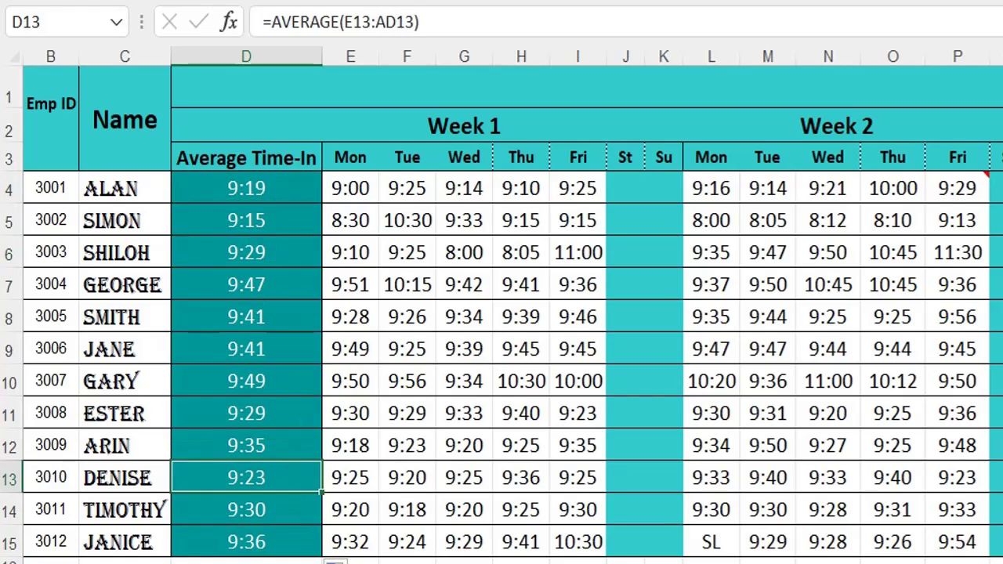
{"action": "left_click", "coordinate": [826, 469]}
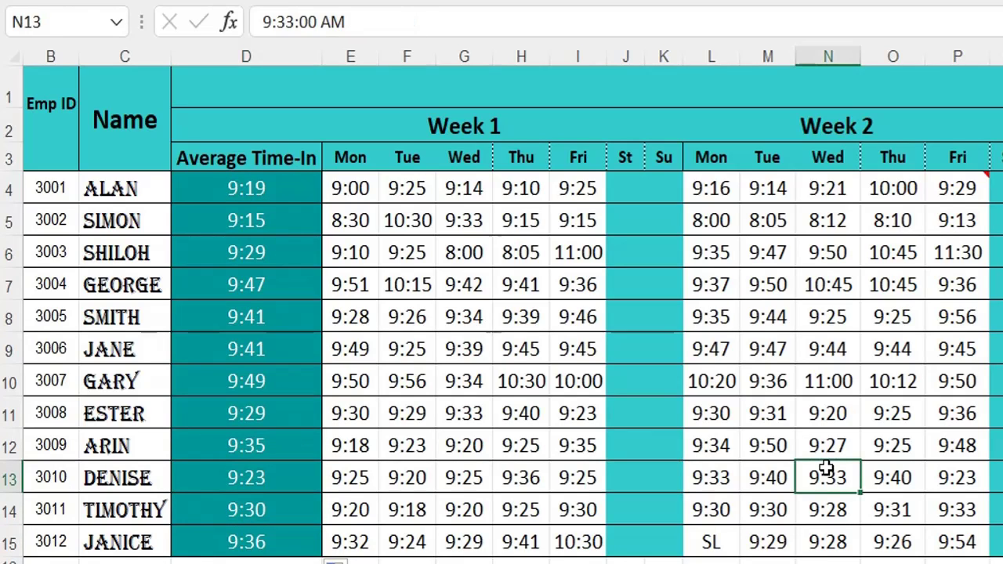